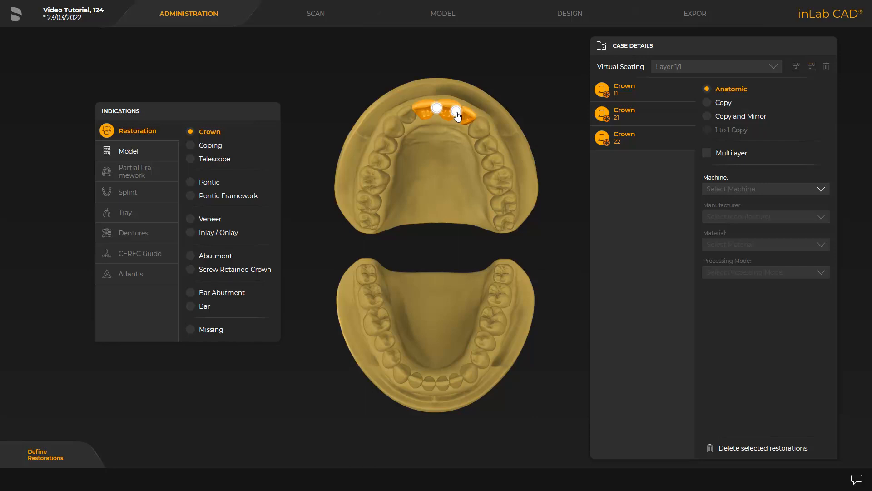
Connect crowns 21 and 22 into a bridge, and separate them back into single crowns.
left_click(456, 111)
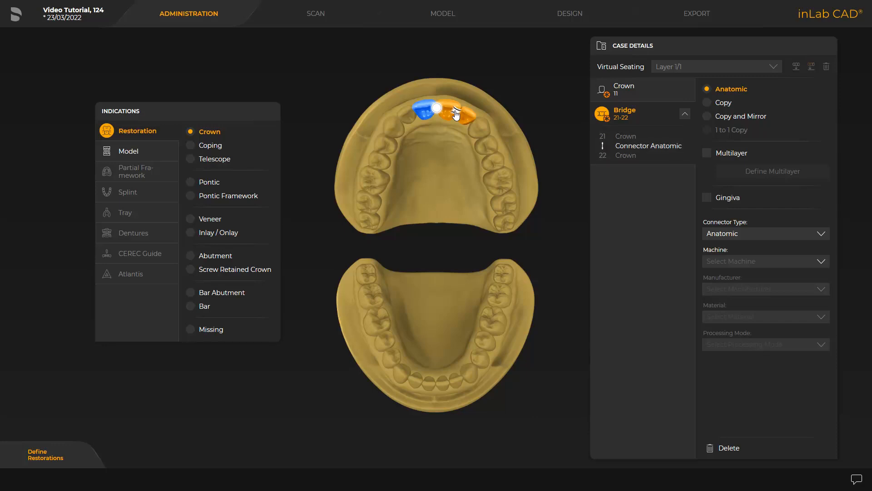
left_click(457, 113)
left_click(456, 114)
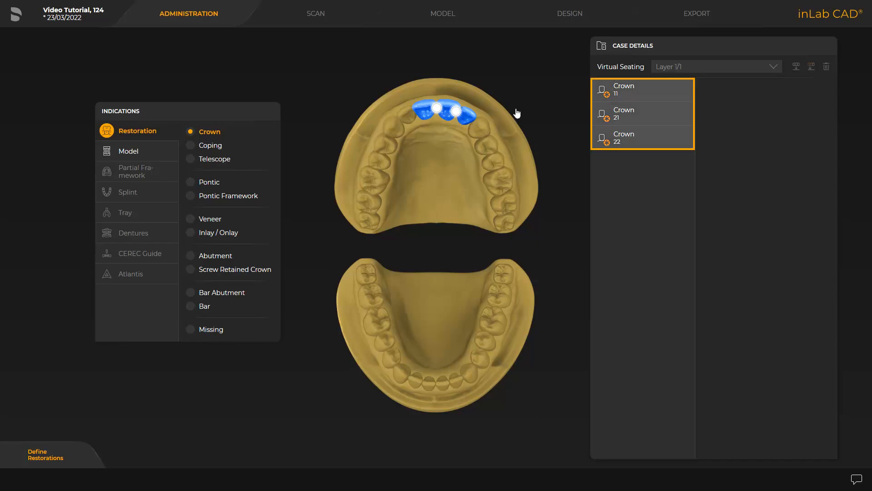
Select crowns 11, 21 and 22 together and set their production machine to Primeprint.
left_click(625, 89)
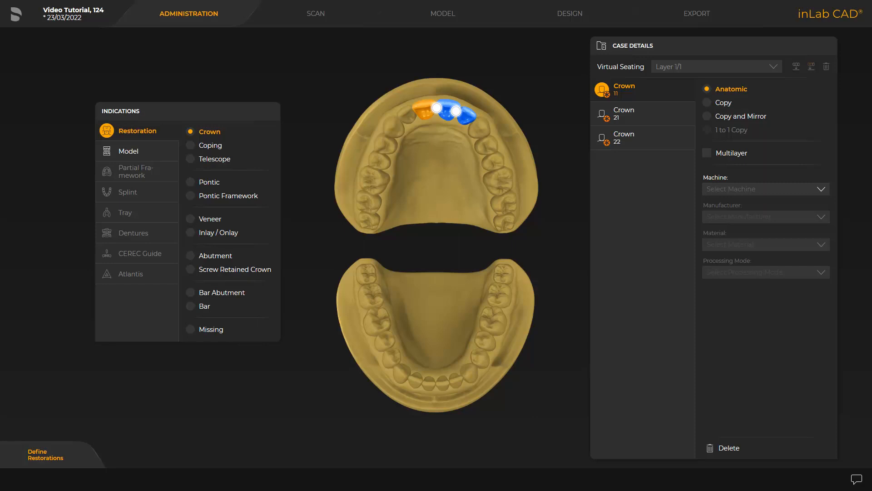
double_click(623, 89)
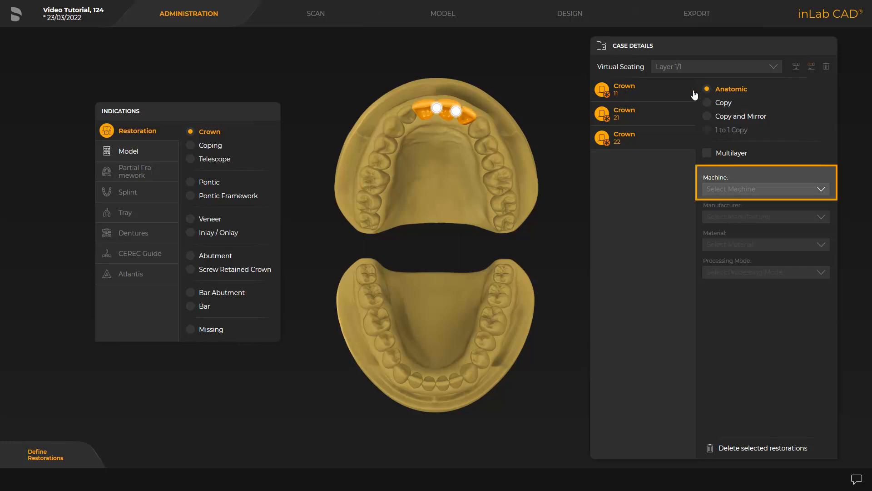
left_click(821, 190)
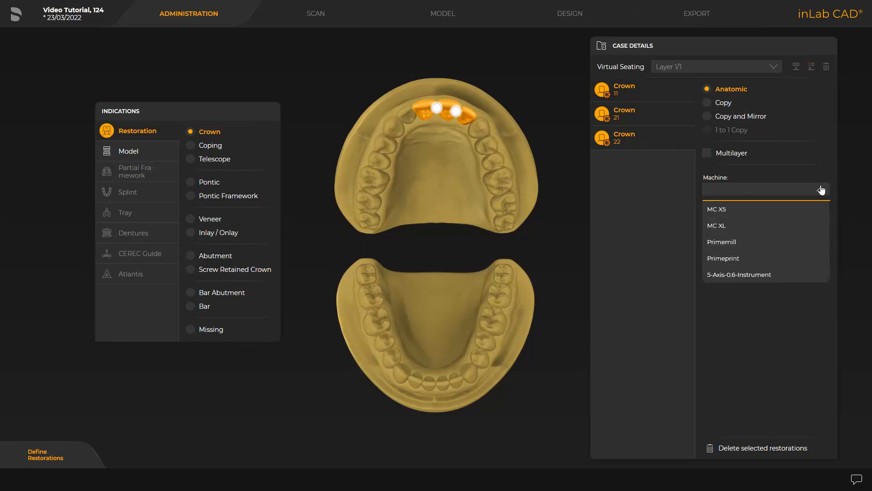
left_click(724, 258)
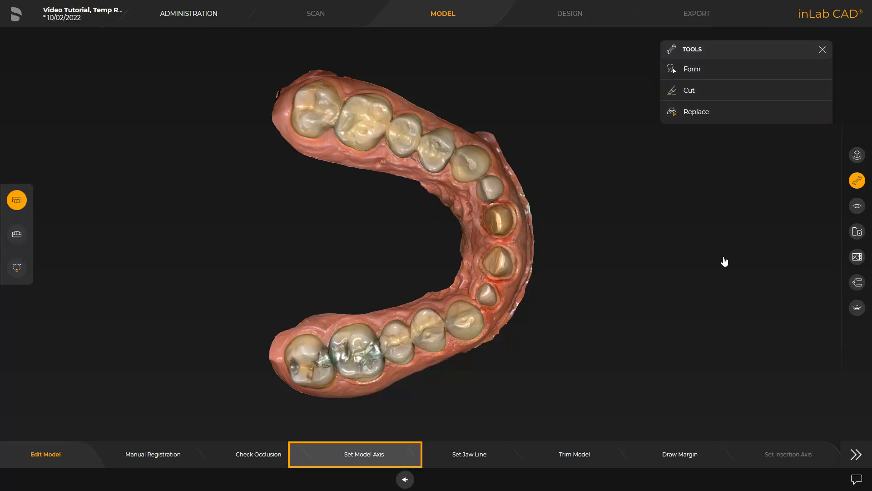
Go through the model axis and jaw line phases for the scanned jaws.
left_click(368, 456)
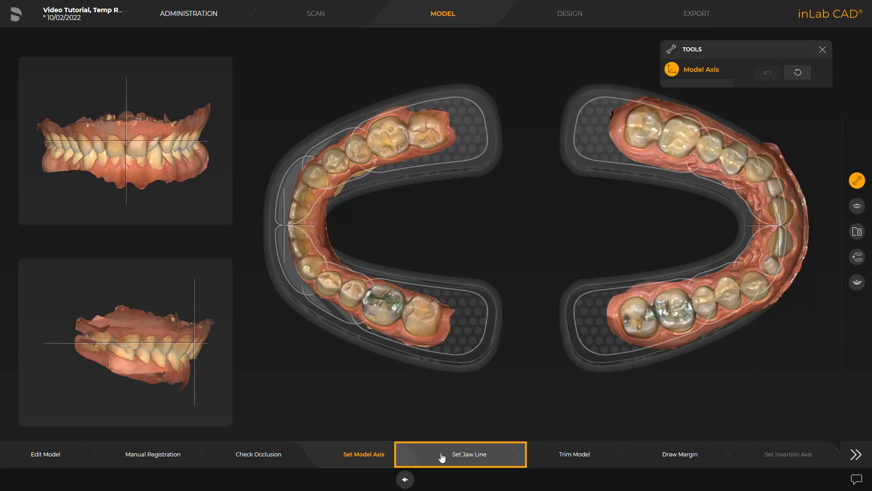
left_click(455, 457)
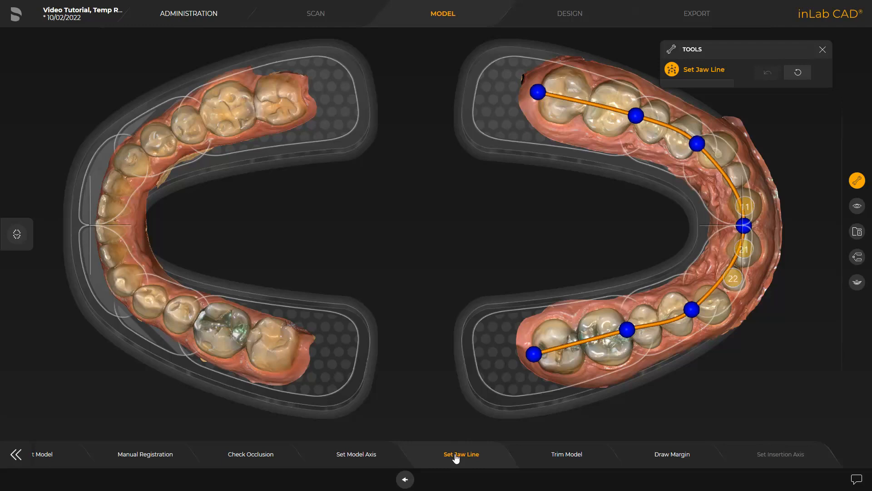
Draw the preparation margin of crown 11 with automatic detection and check the margins of crowns 21 and 11.
left_click(671, 453)
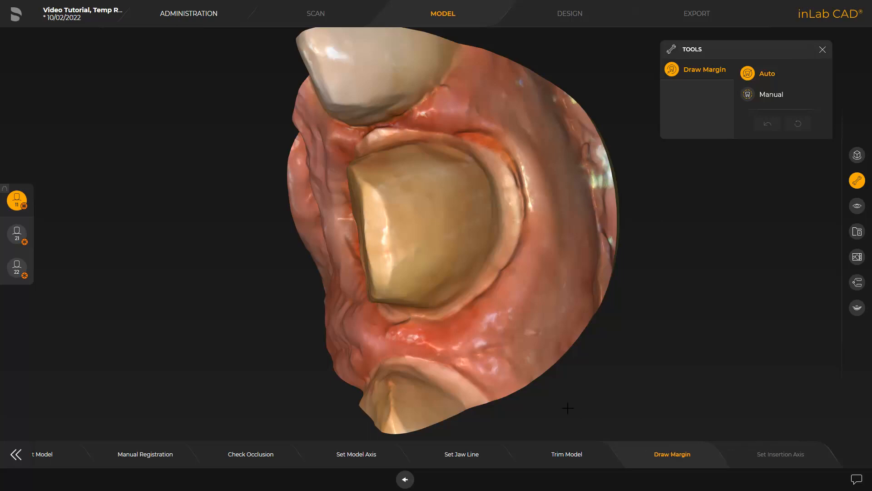
left_click(510, 172)
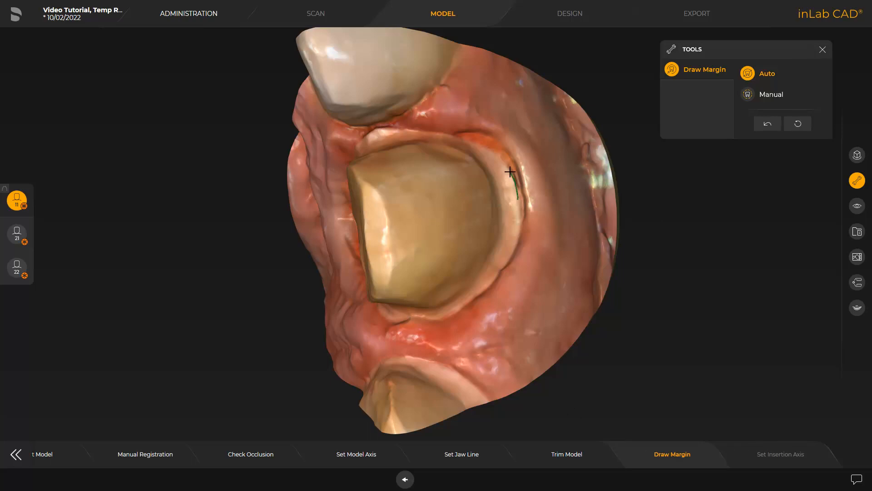
left_click(517, 237)
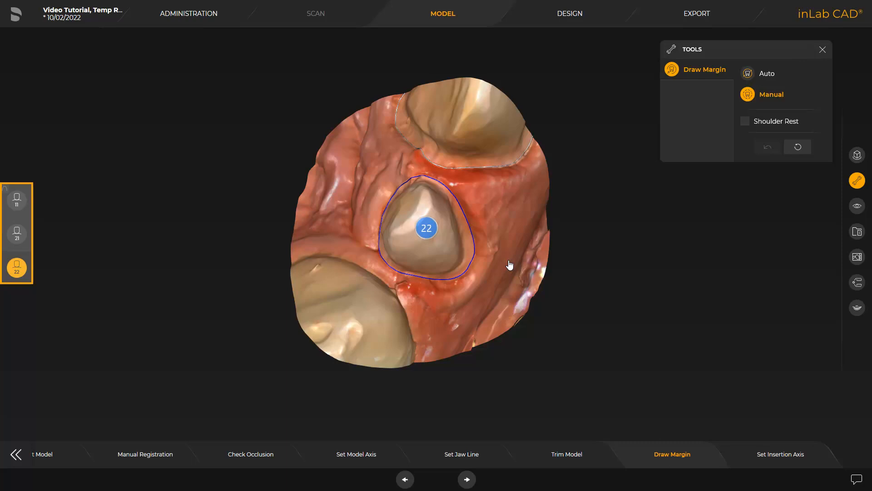
left_click(16, 234)
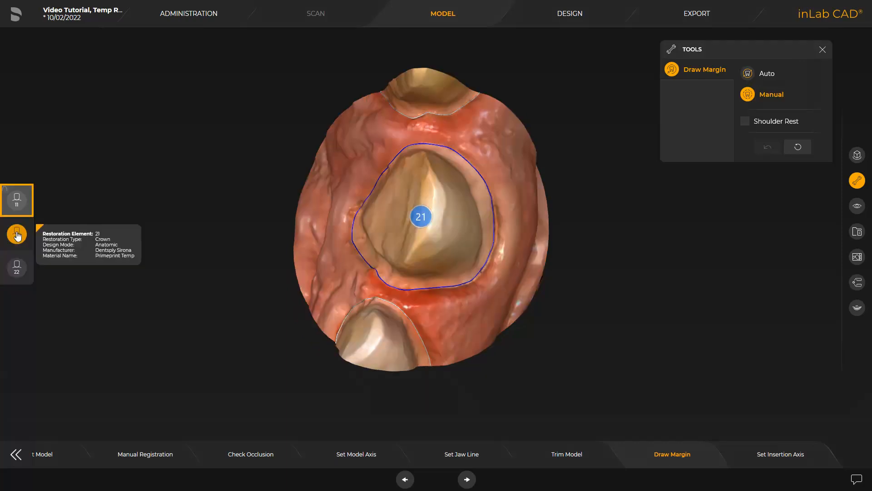
left_click(17, 201)
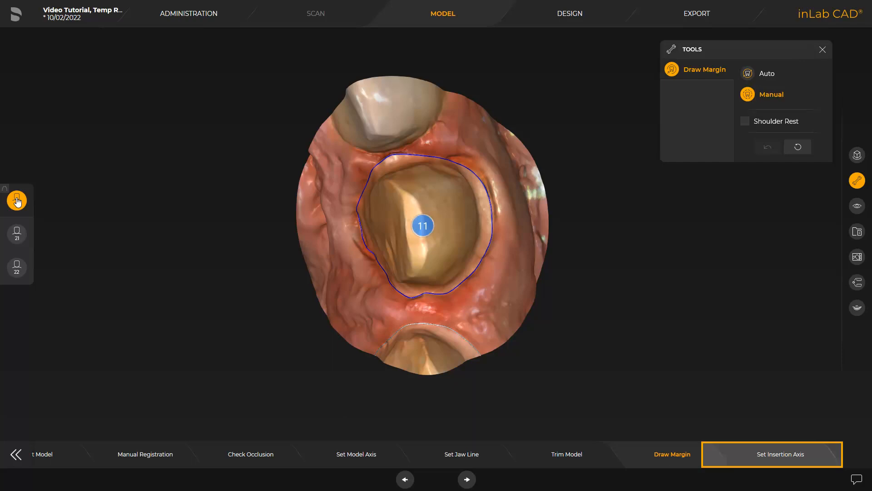
Set the insertion axis of crown 11 by applying the view direction, and advance to the design phase.
left_click(771, 455)
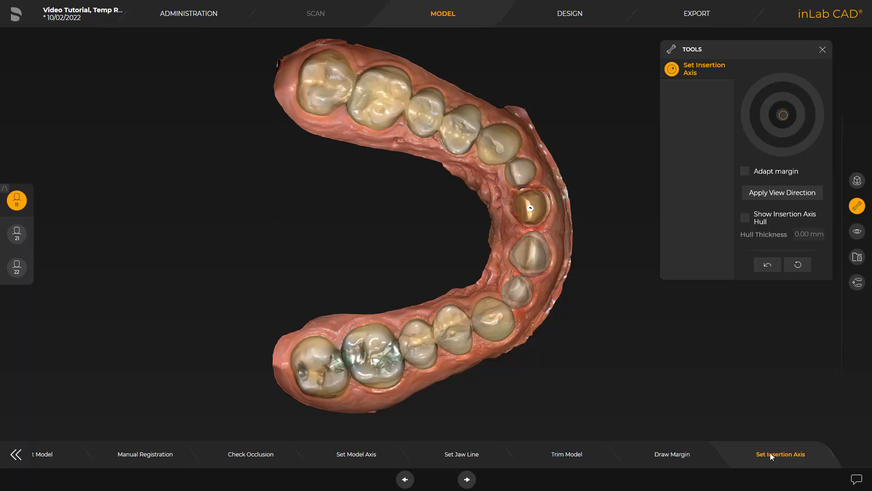
mouse_move(531, 208)
left_mouse_down()
mouse_move(545, 213)
mouse_move(544, 205)
mouse_move(530, 208)
left_mouse_up()
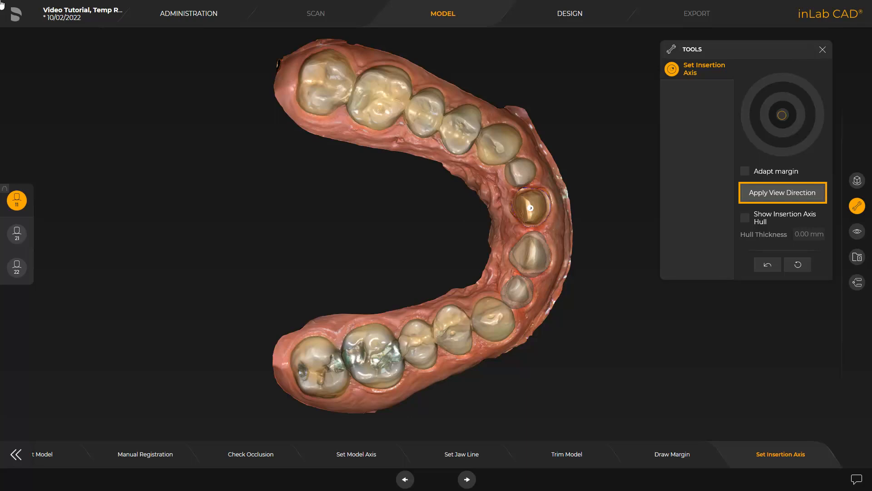
left_click(773, 194)
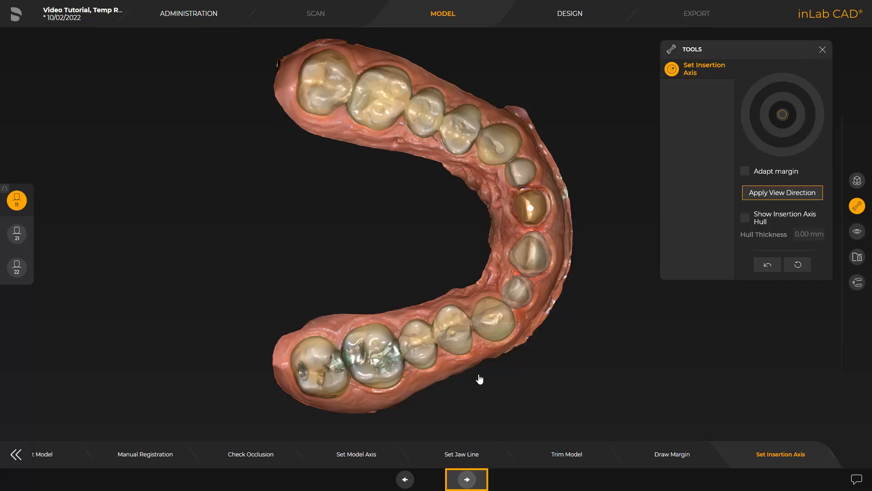
left_click(467, 479)
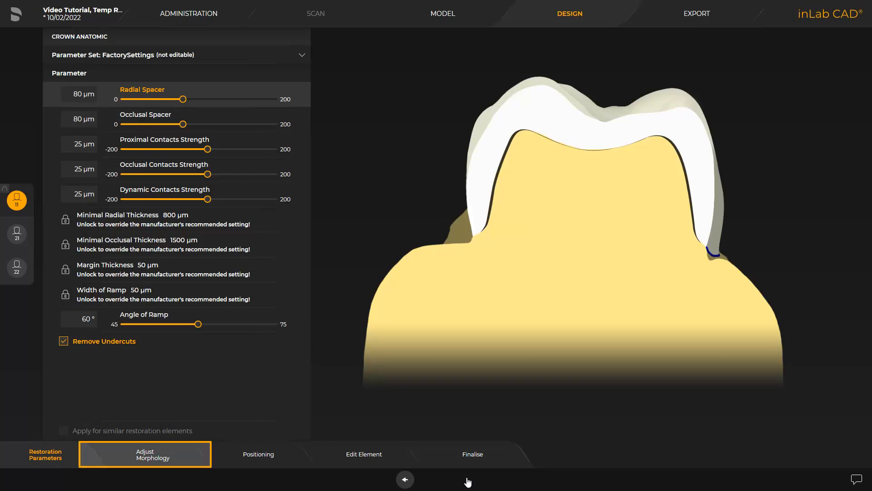
Calculate the crown proposals for morphology adjustment and activate the Scale tool for positioning crown 11.
left_click(146, 456)
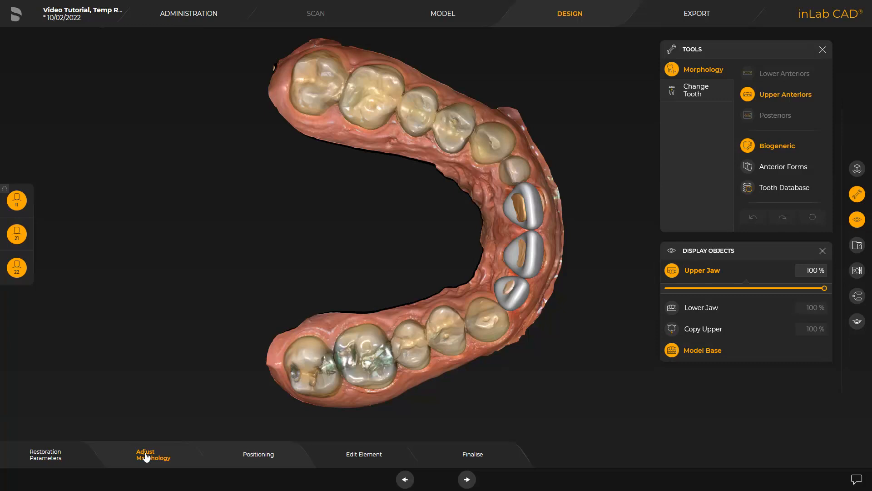
left_click(257, 457)
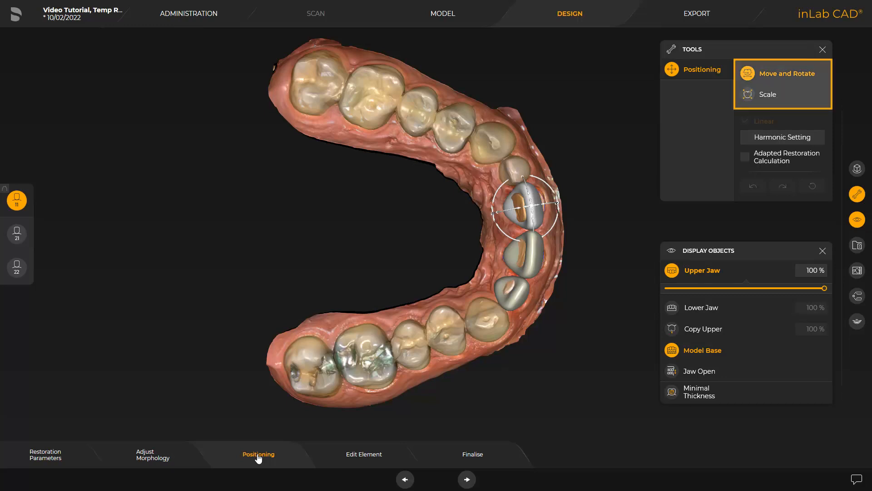
left_click(767, 96)
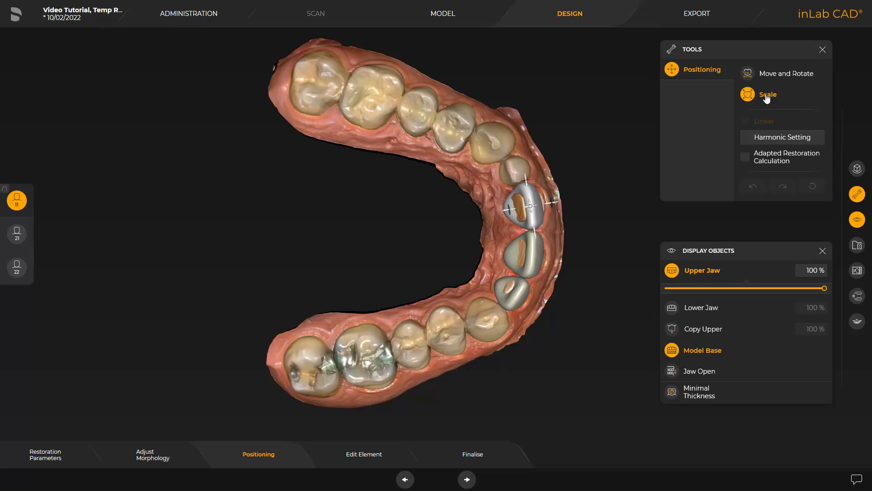
Enter the element editing phase and show the lower jaw opposite the crowns.
left_click(357, 455)
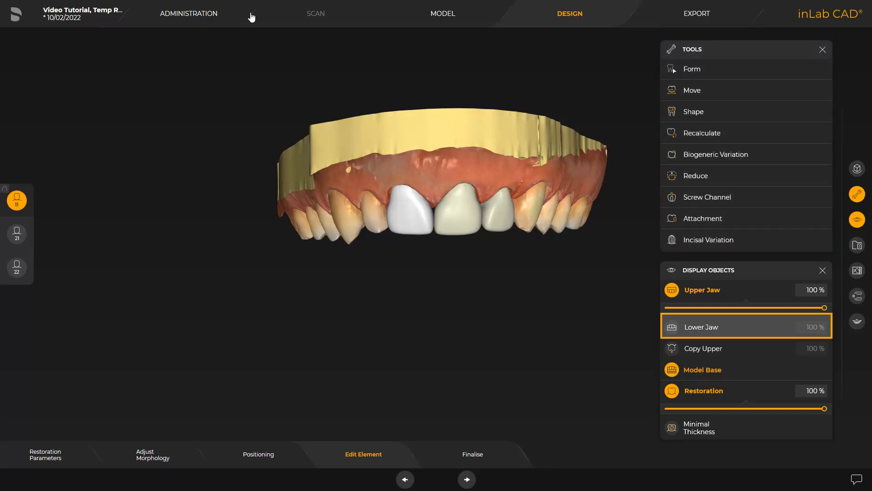
left_click(696, 327)
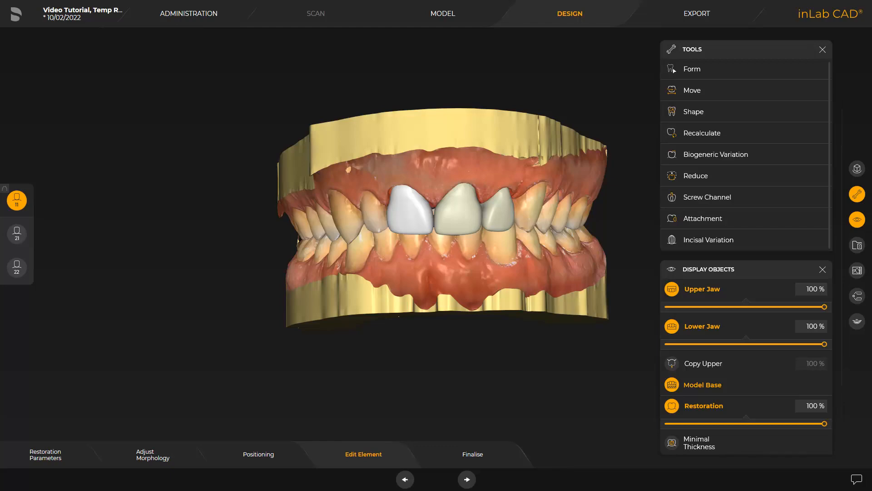
mouse_move(440, 358)
middle_mouse_down()
mouse_move(451, 277)
mouse_move(420, 324)
mouse_move(426, 359)
mouse_move(454, 366)
middle_mouse_up()
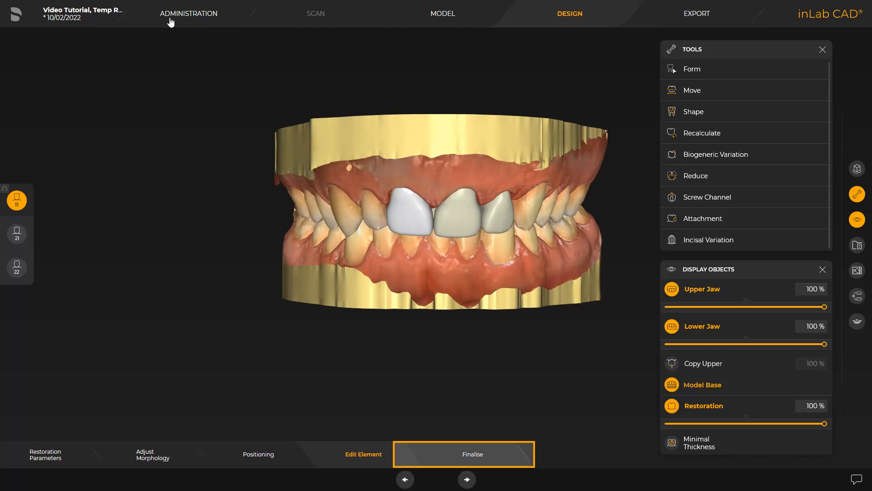
Finalise the three crowns and export all restorations to inLab CAM.
left_click(473, 455)
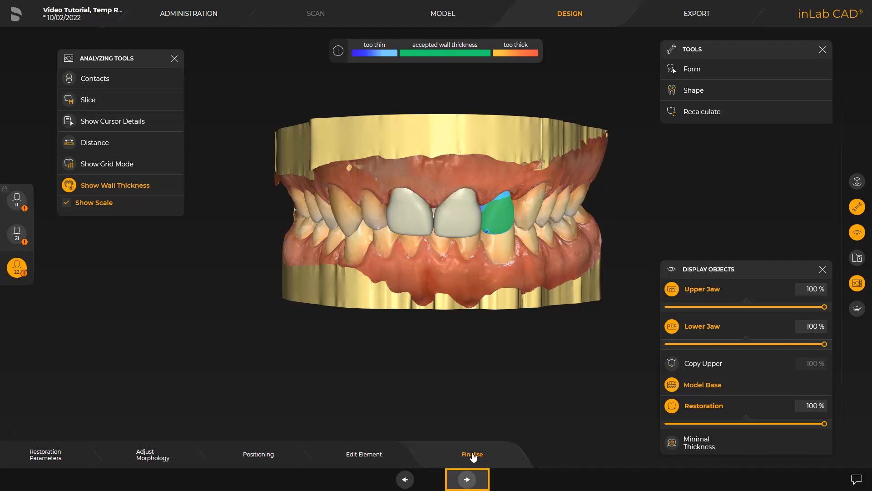
left_click(468, 480)
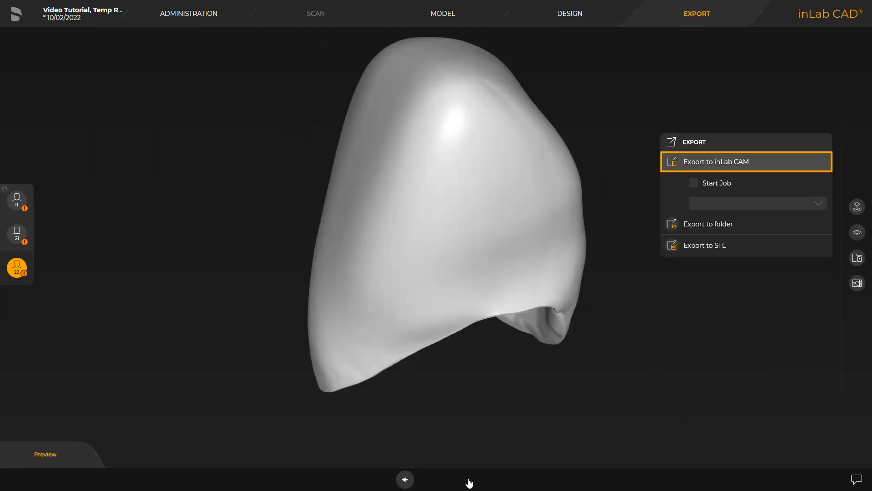
left_click(700, 164)
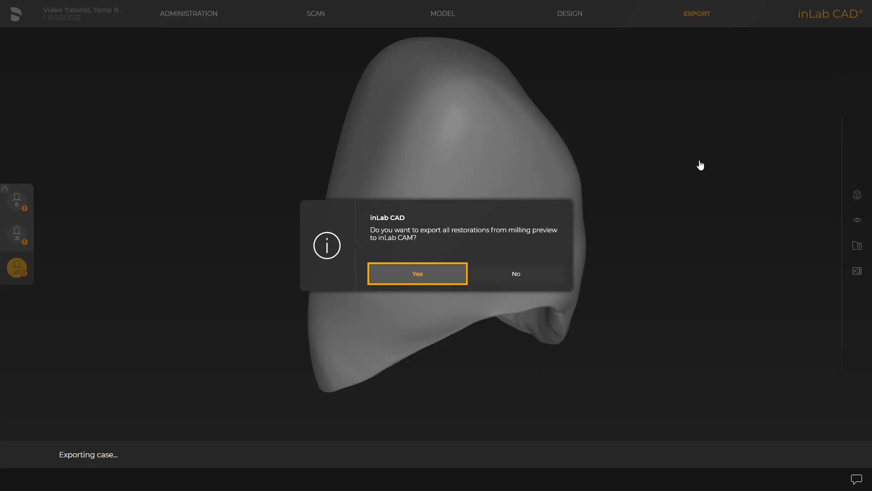
left_click(417, 275)
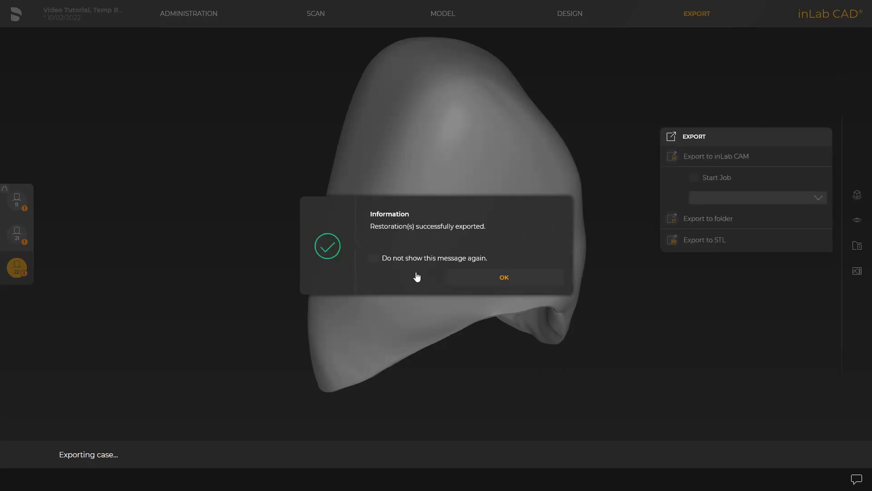
left_click(502, 278)
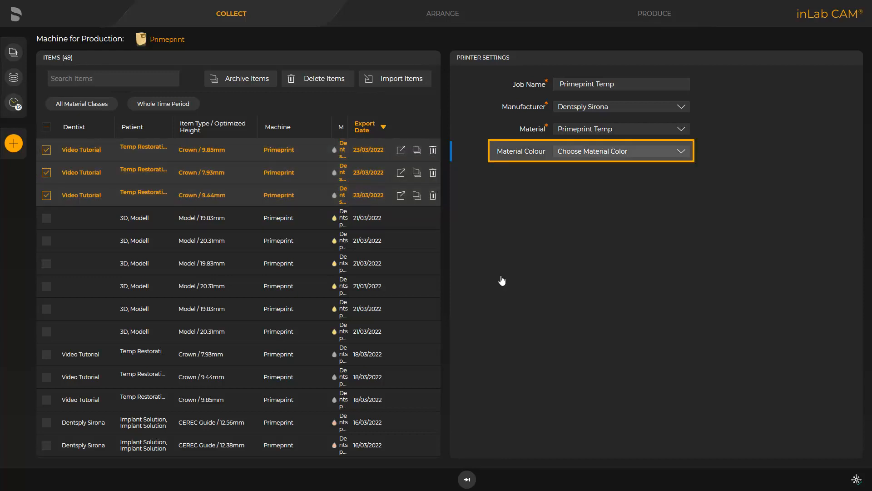
In inLab CAM, set the print job's material colour to A3 and skip ahead to the production preview.
left_click(680, 152)
left_click(563, 194)
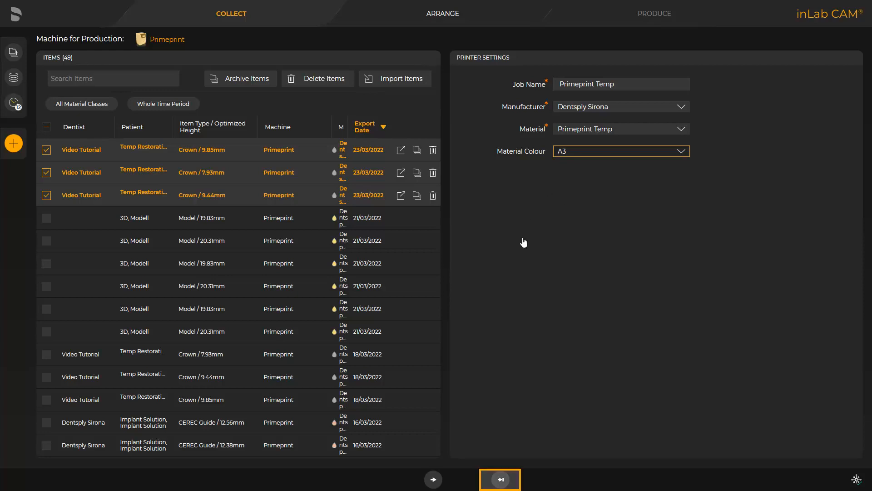
left_click(500, 480)
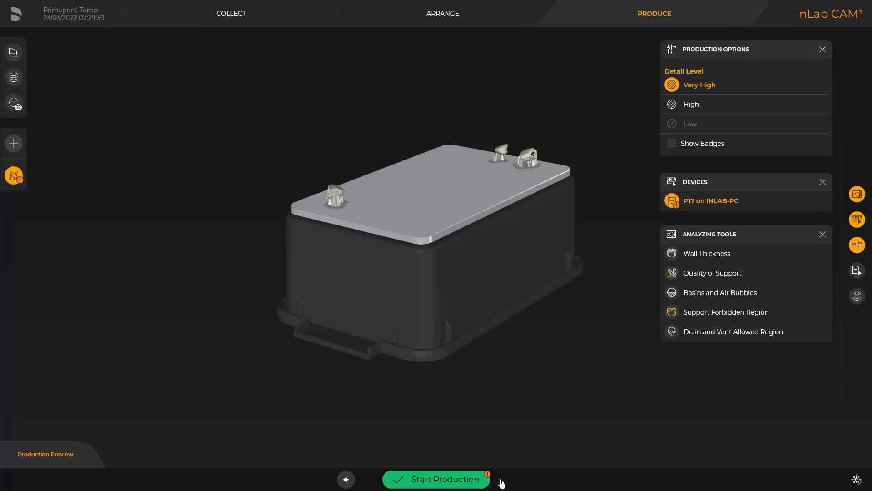